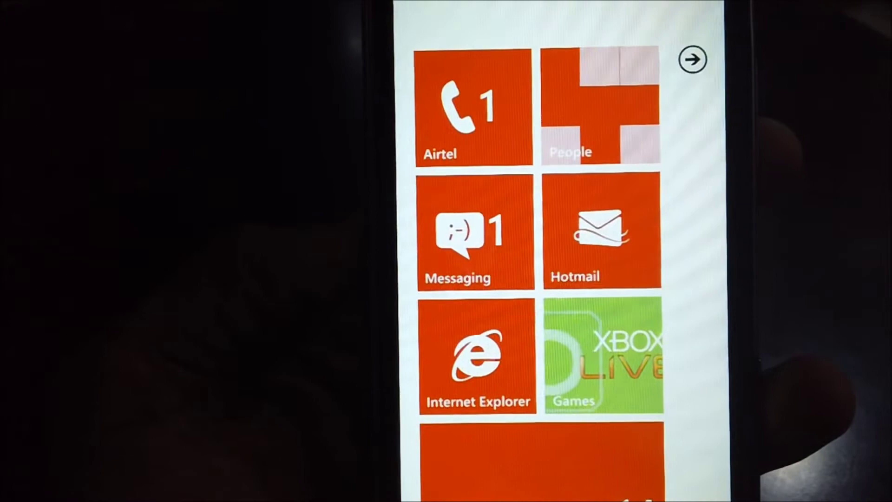
pyautogui.scroll(-5, 599, 279)
pyautogui.scroll(5, 600, 279)
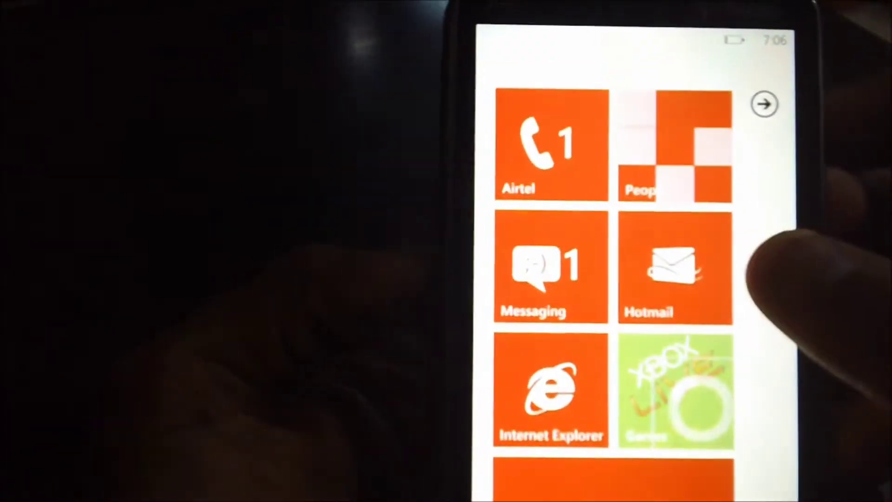
pyautogui.scroll(-3, 613, 279)
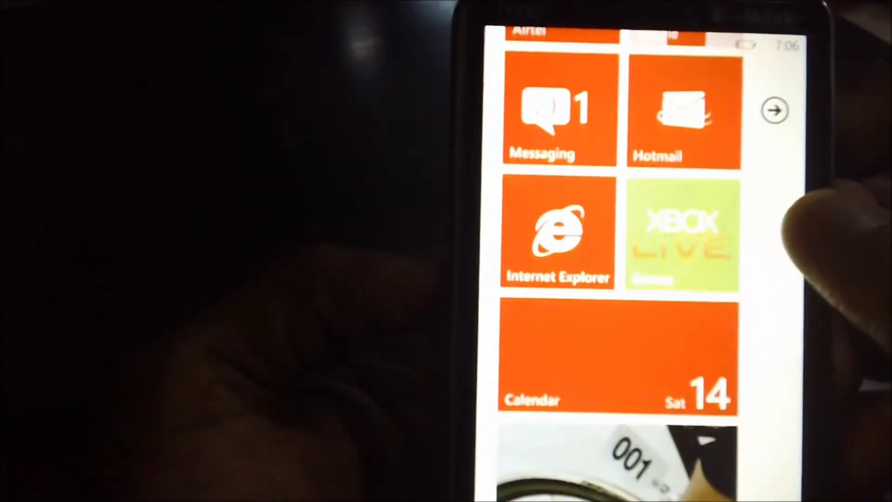
pyautogui.scroll(-3, 613, 279)
pyautogui.scroll(3, 614, 279)
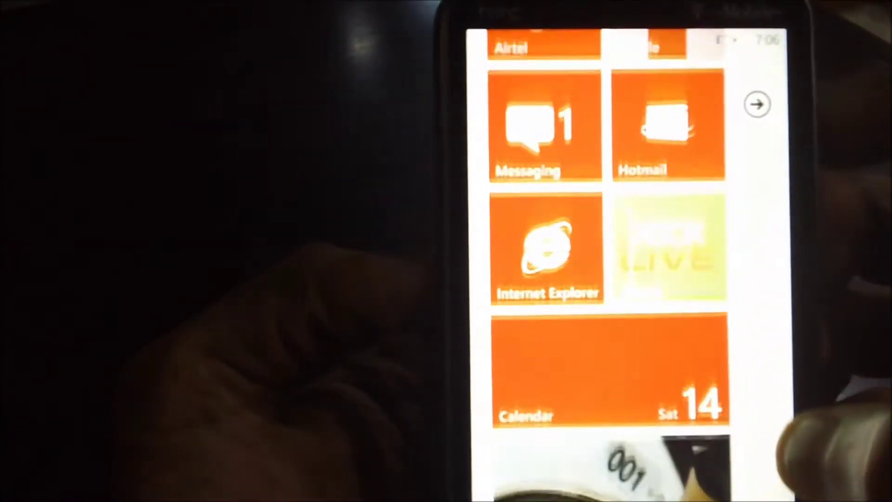
pyautogui.scroll(2, 606, 279)
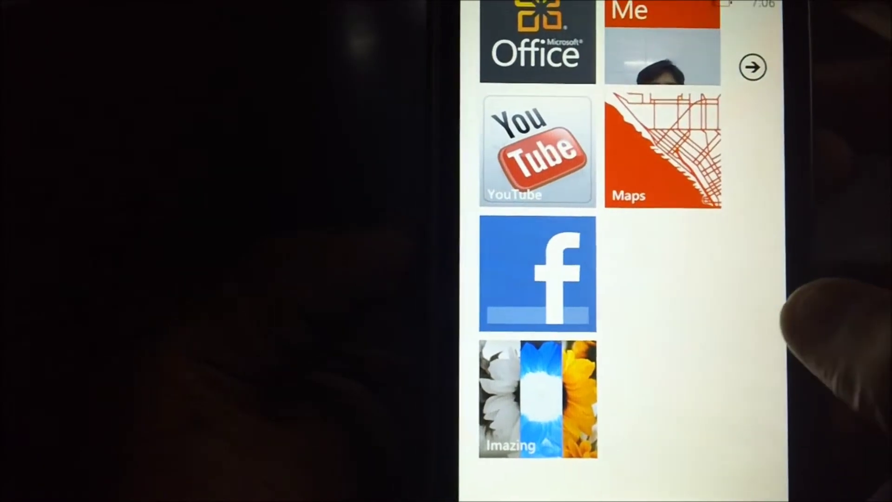
pyautogui.scroll(5, 697, 279)
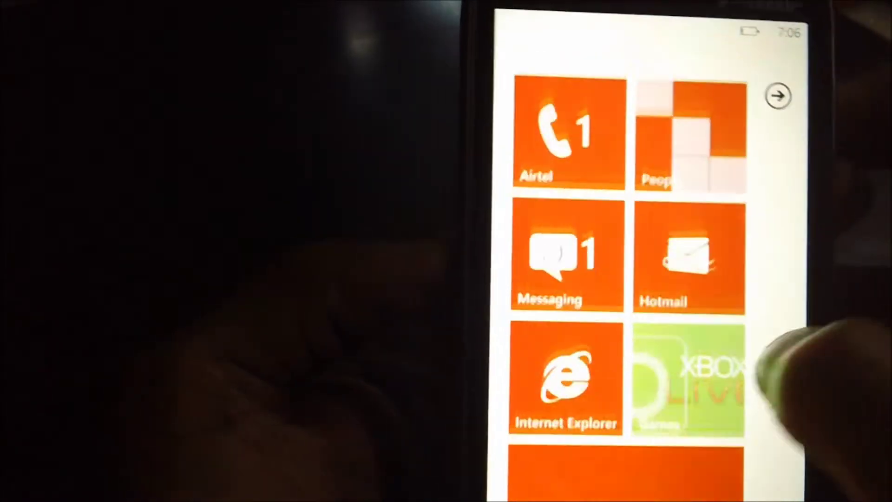
# - Open the alphabetical list of all installed apps from the Start screen
pyautogui.click(738, 73)
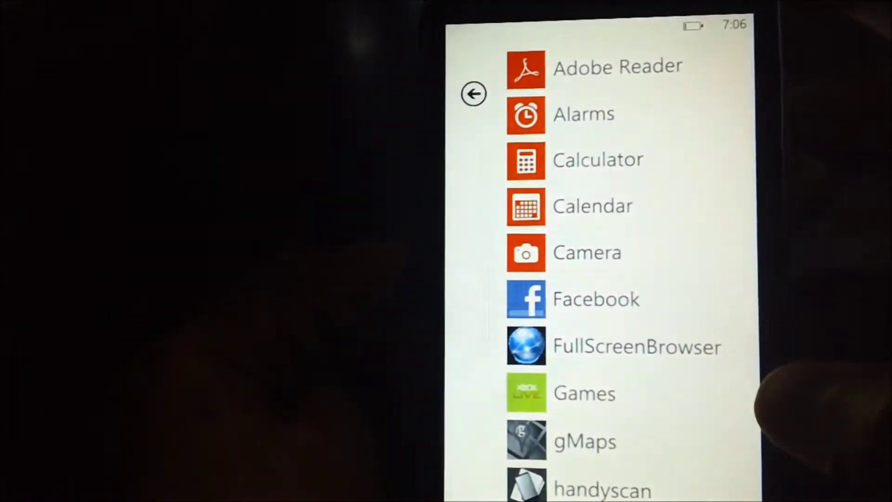
pyautogui.scroll(-2, 774, 363)
pyautogui.scroll(2, 774, 362)
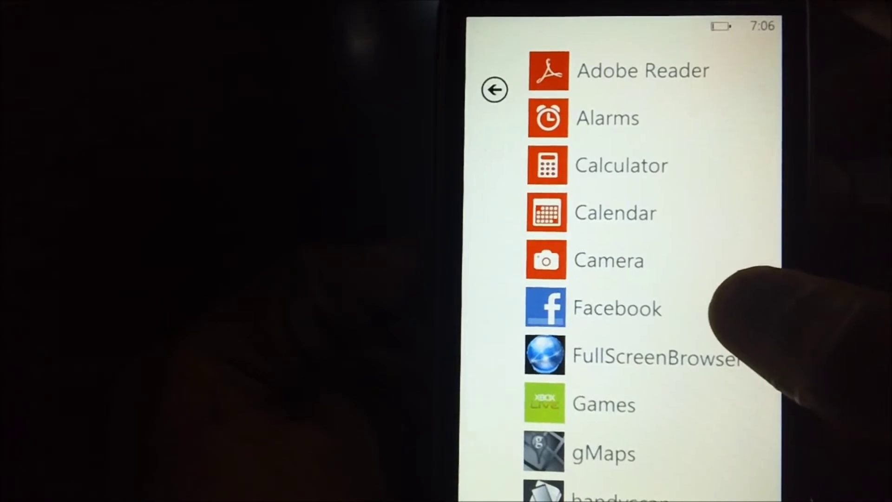
pyautogui.scroll(-2, 700, 304)
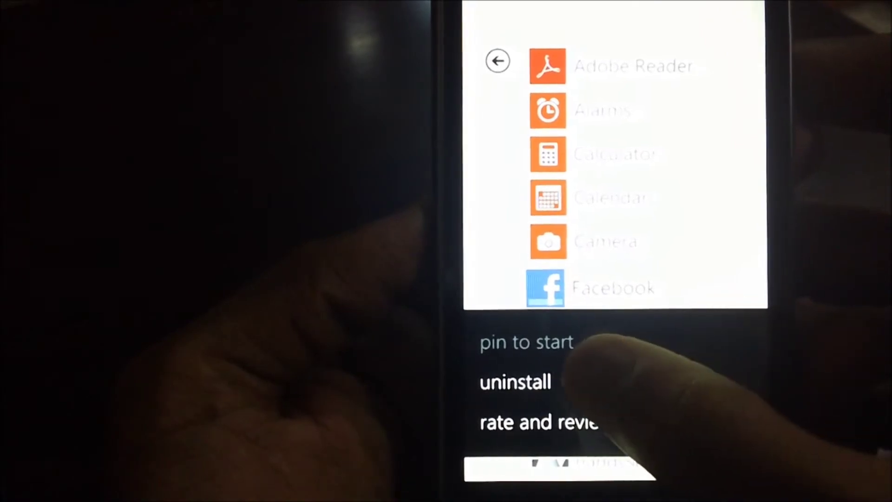
# - Uninstall Facebook from the app list and return to the Start screen
pyautogui.click(516, 382)
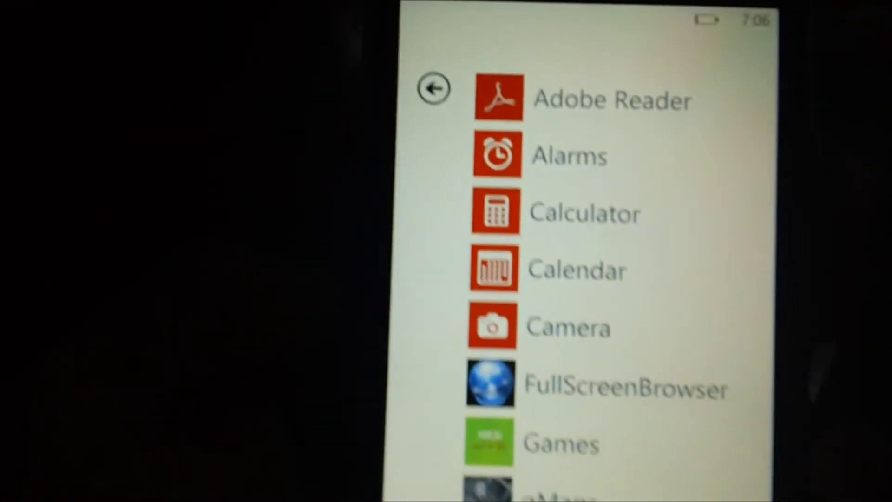
pyautogui.press('Escape')
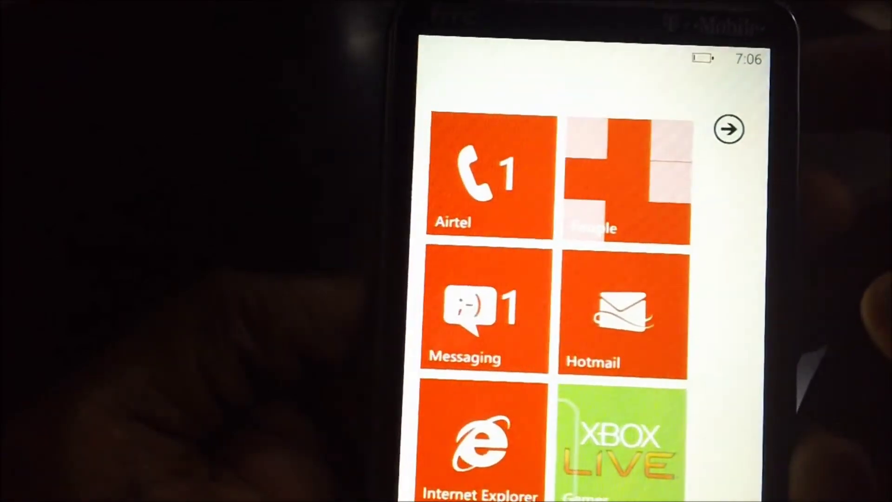